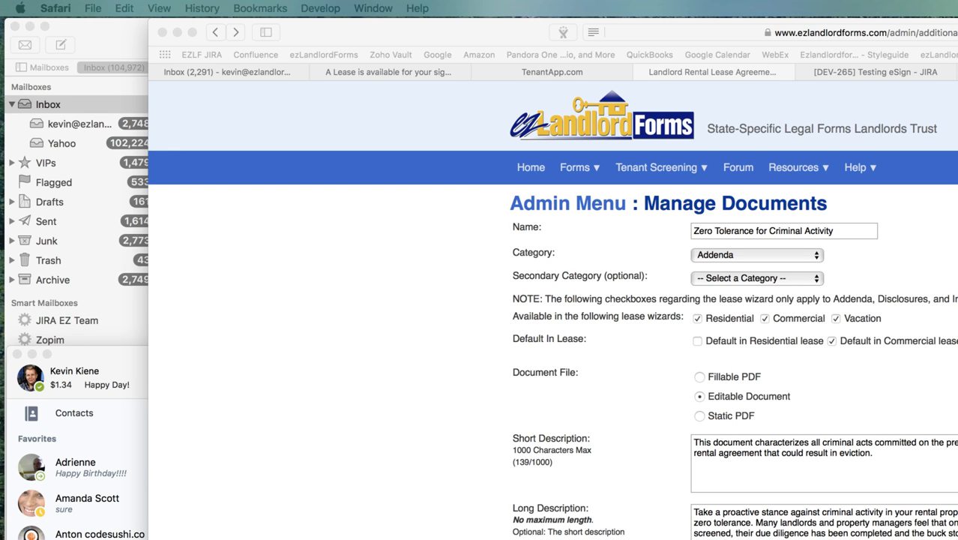
Step: Open the settings of the Zero Tolerance for Criminal Activity addendum from the document management list
click(957, 167)
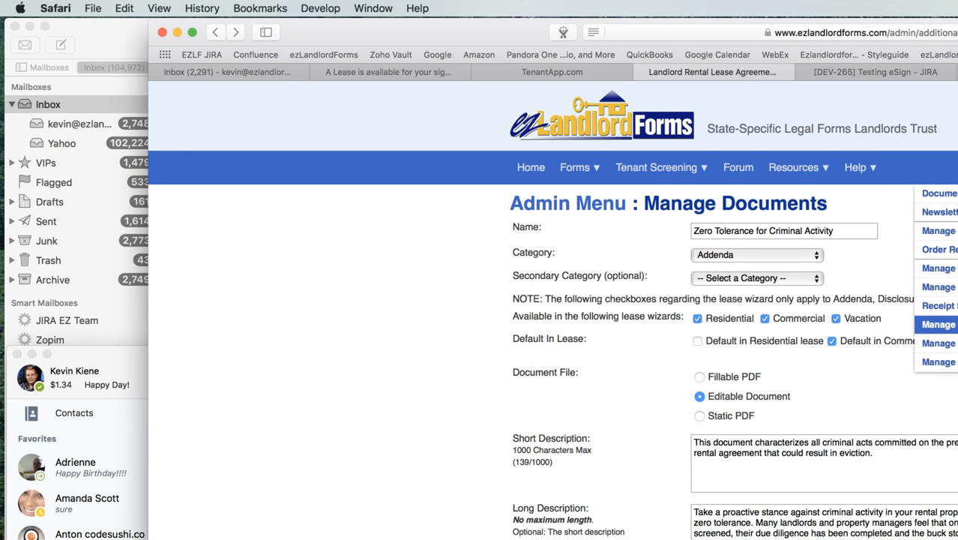
click(937, 324)
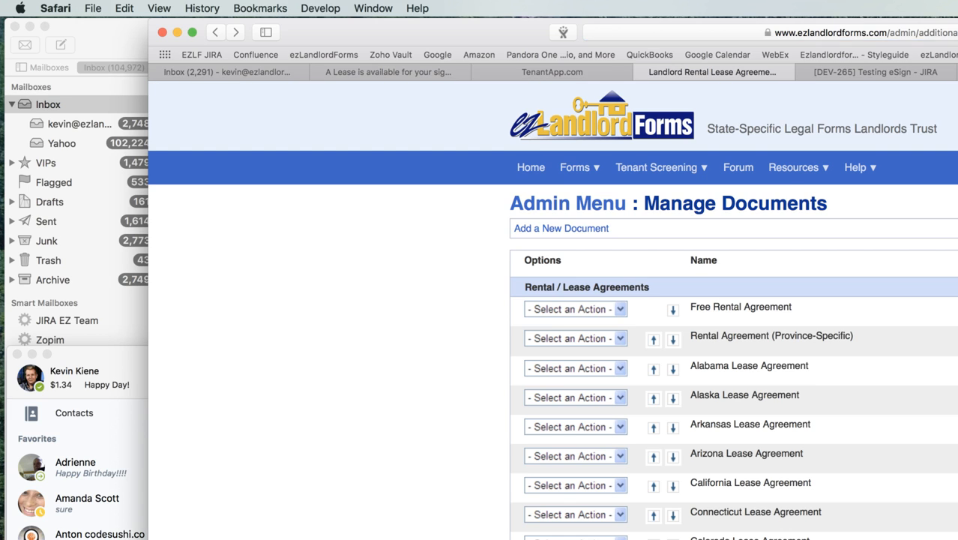
scroll(733, 311, down, 20)
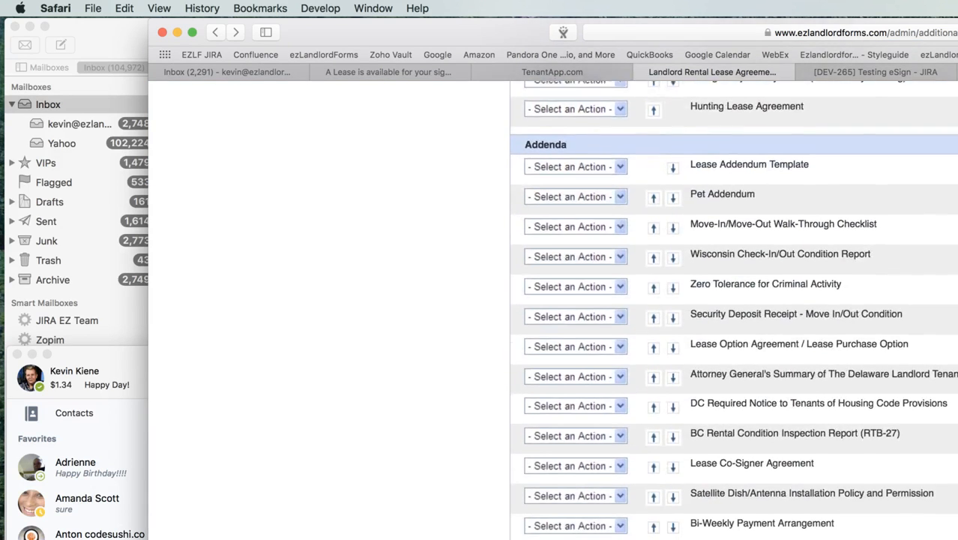
scroll(839, 299, down, 1)
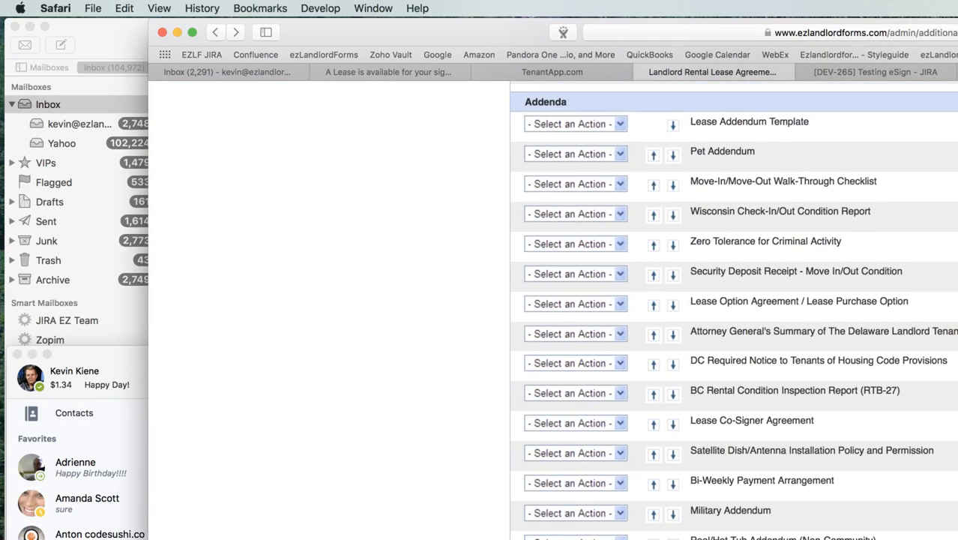
click(621, 246)
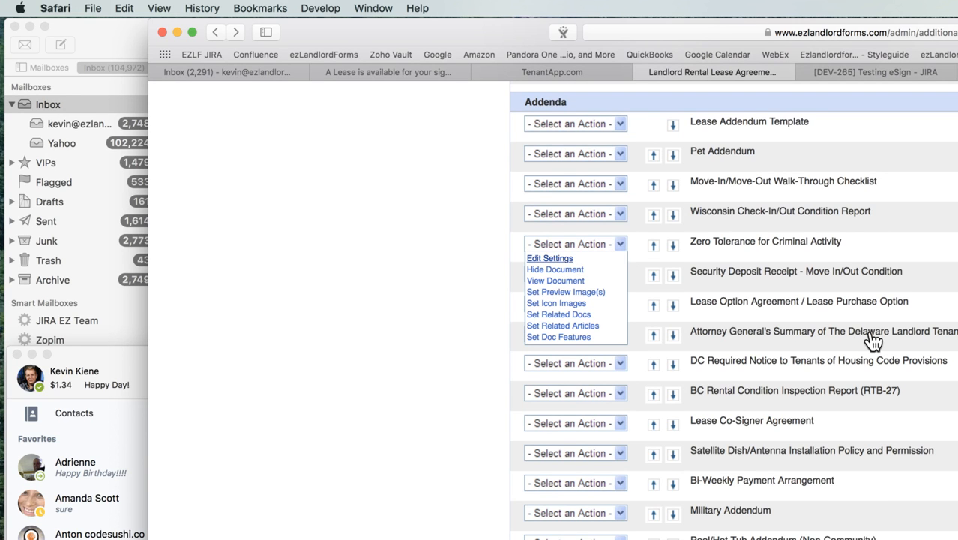
click(550, 258)
Step: Open the Zero Tolerance for Criminal Activity document text for customizing and enlarge the page around the Tenant's Signature line
scroll(550, 258, down, 5)
scroll(735, 315, down, 8)
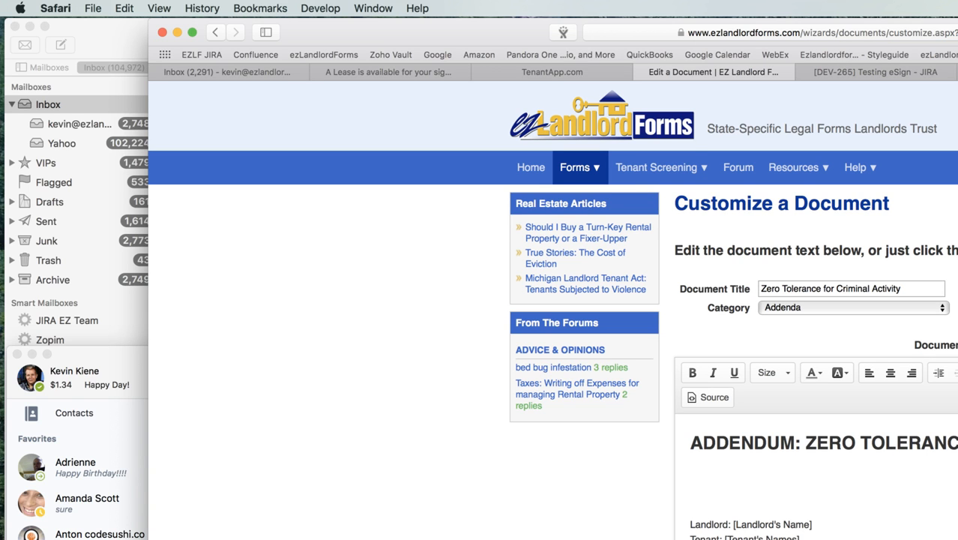
scroll(816, 477, down, 10)
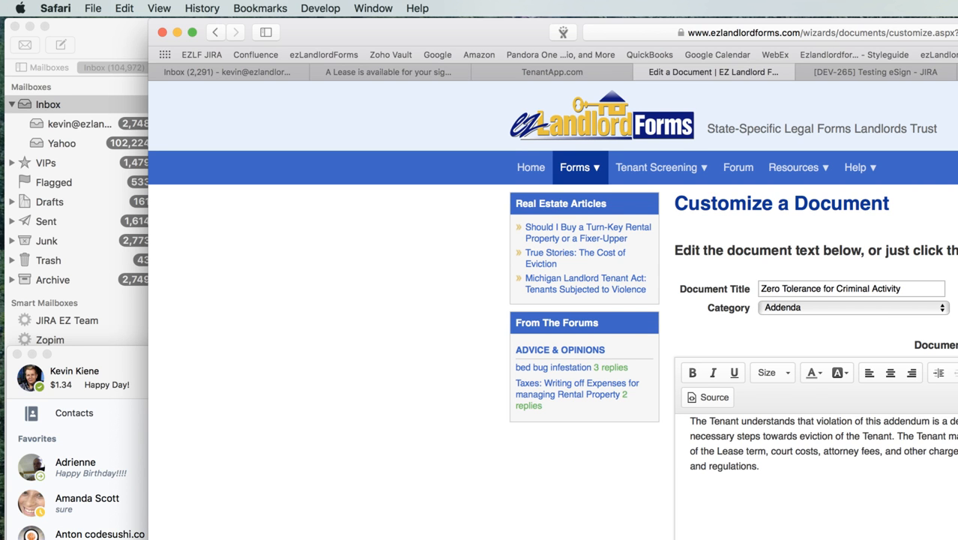
key(super+equal)
key(super+equal)
key(super+equal)
key(super+equal)
key(super+equal)
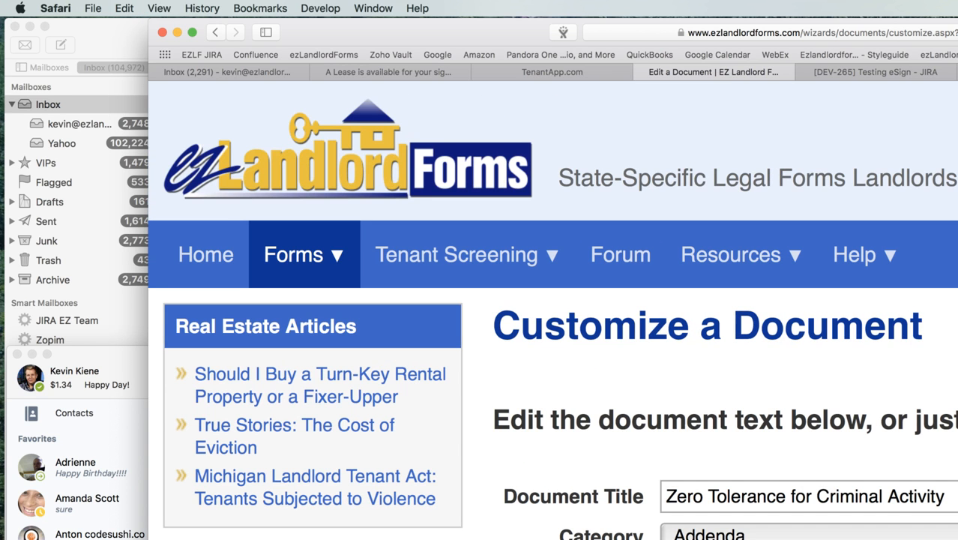
scroll(553, 320, down, 10)
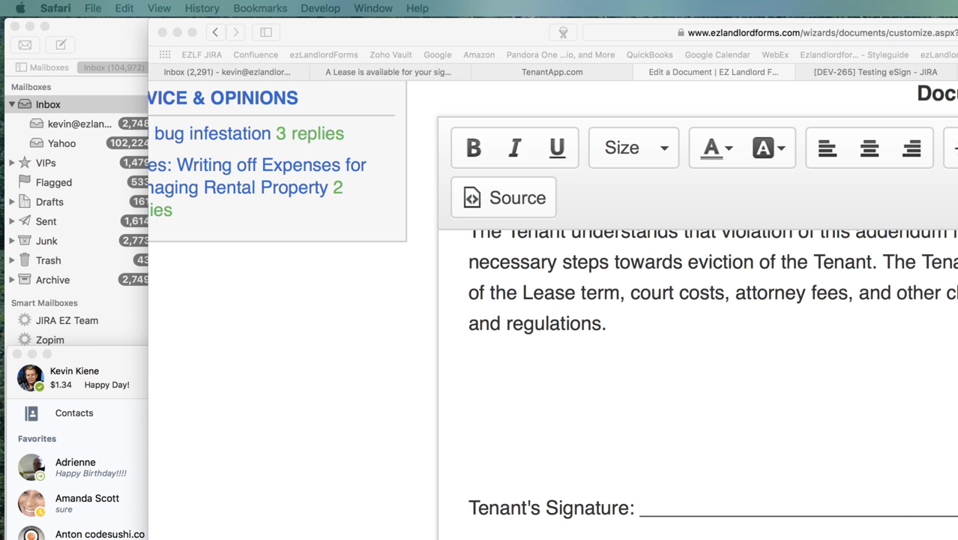
Step: Examine the landlord signature code in the E-Sign Syntax table of the Confluence page, and return to the document editor
drag(957, 57, 644, 50)
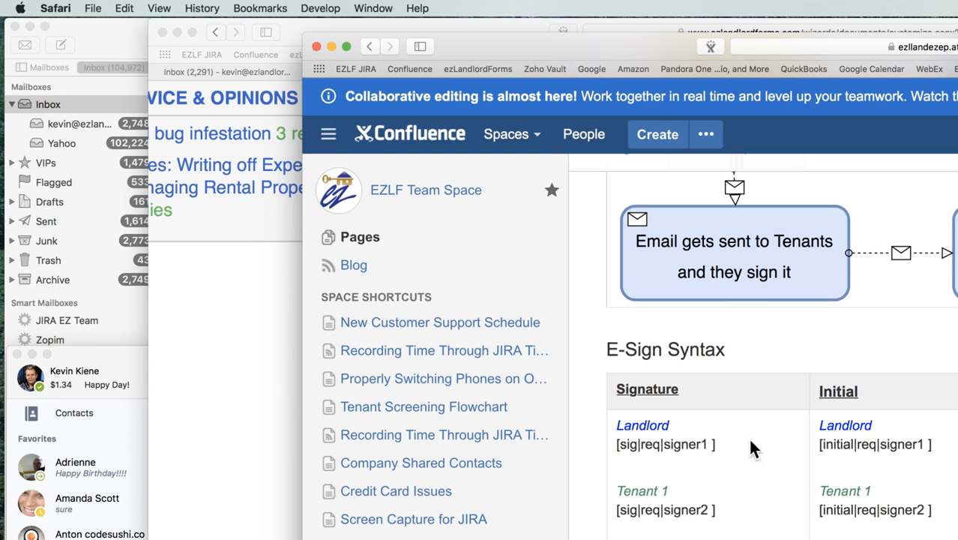
drag(731, 447, 613, 450)
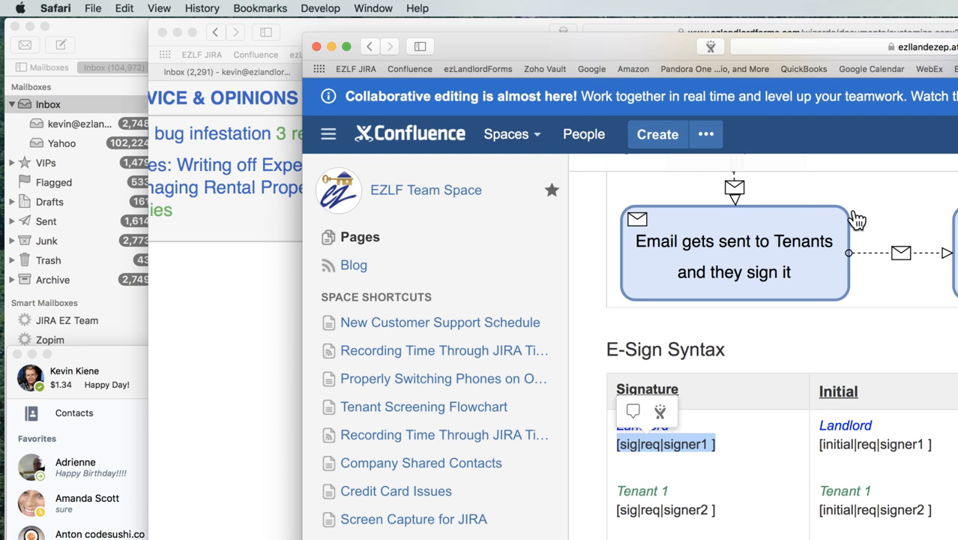
drag(600, 49, 631, 49)
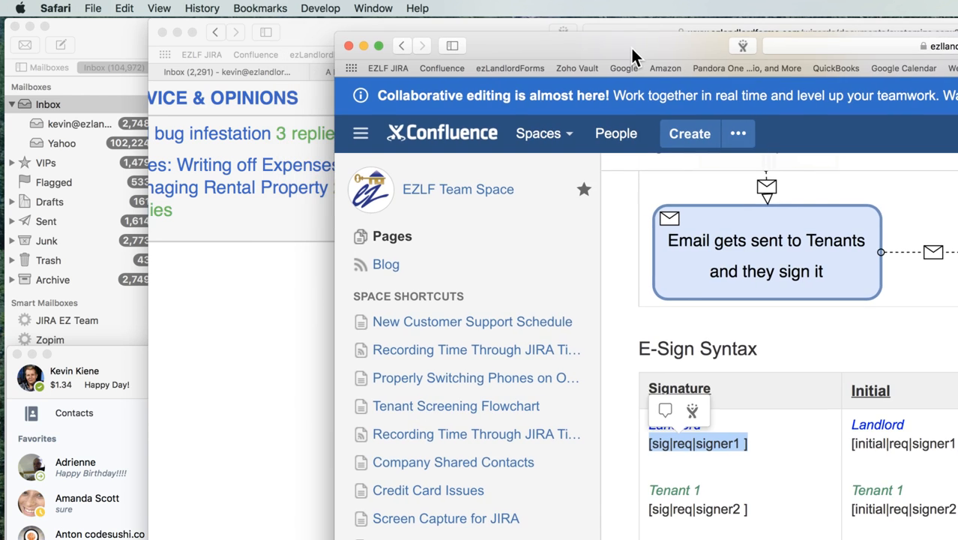
click(750, 446)
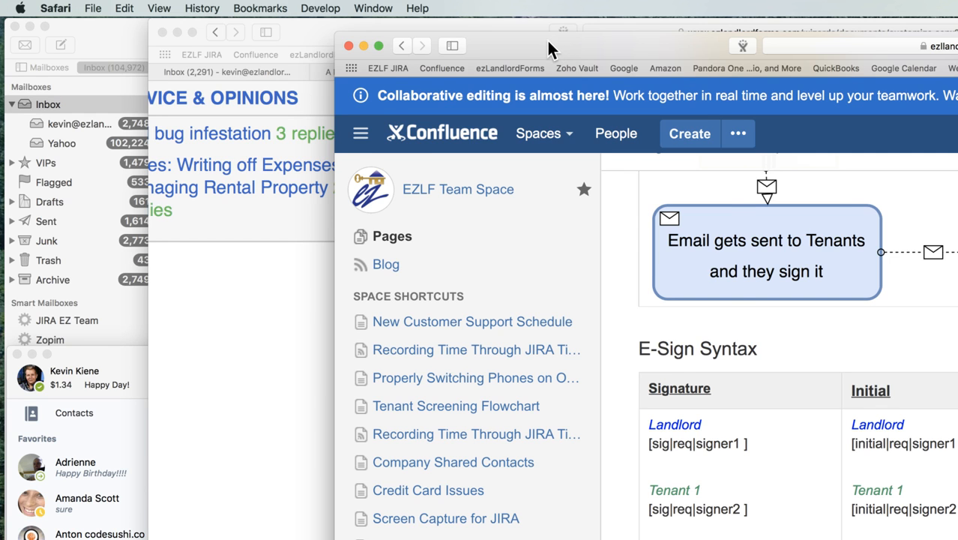
drag(548, 42, 957, 42)
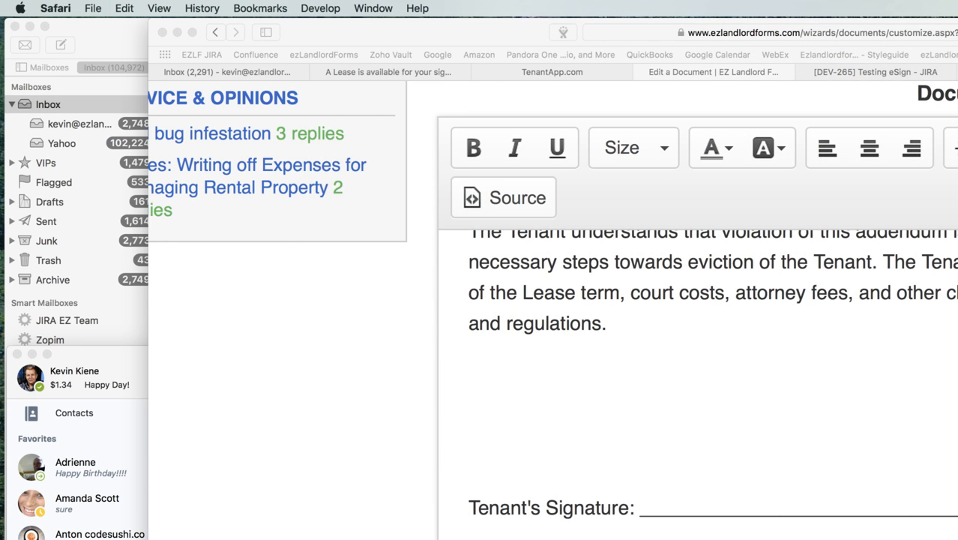
Step: Delete the blank underscore line after "Tenant's Signature:" in the document text
click(843, 474)
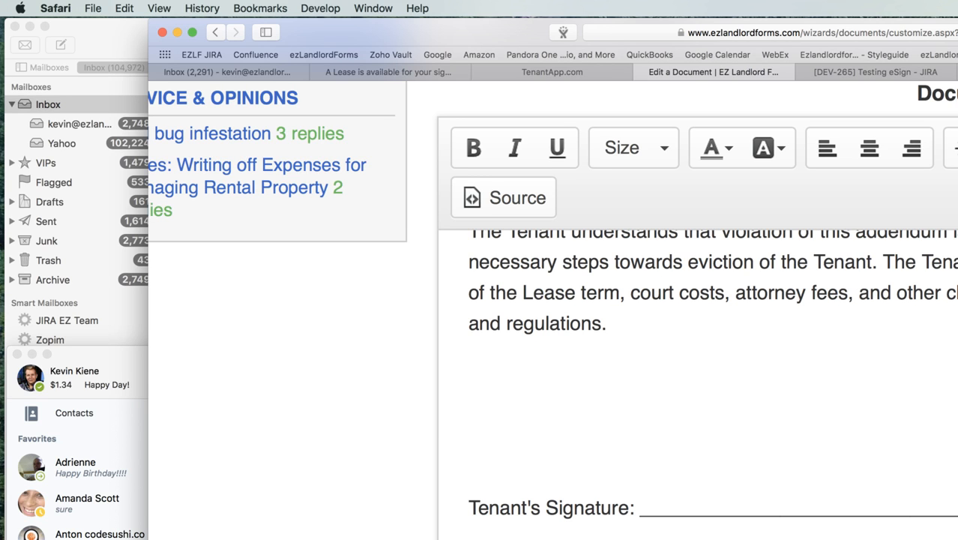
key(super+b)
key(Down)
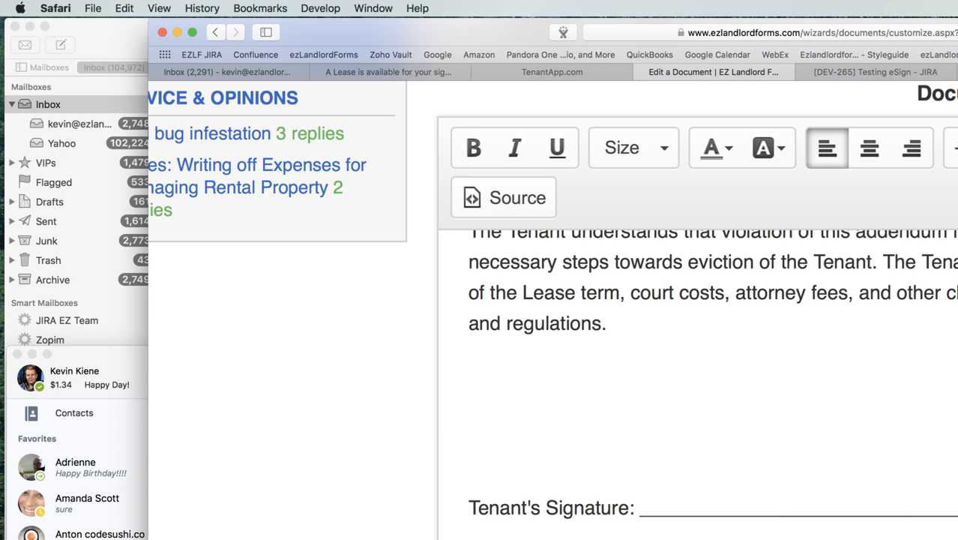
drag(953, 508, 639, 507)
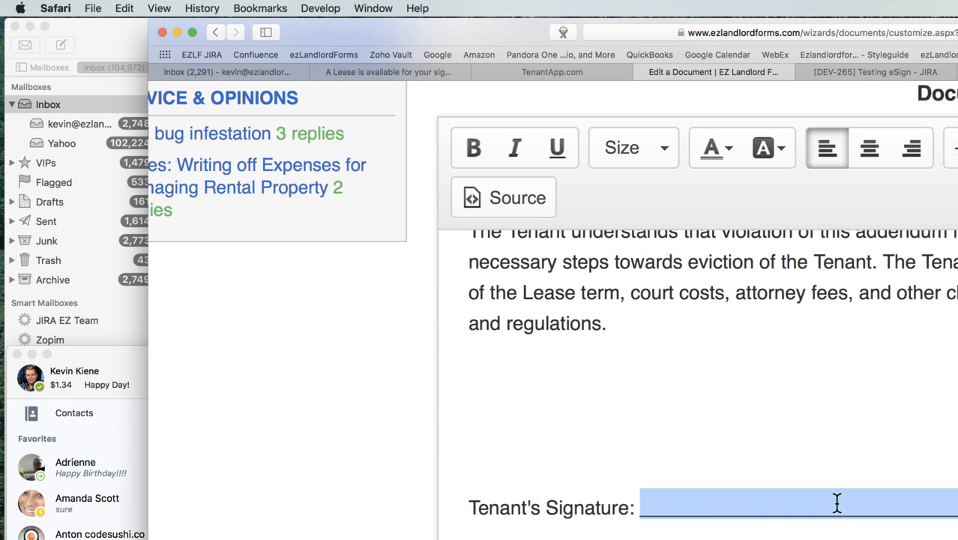
key(BackSpace)
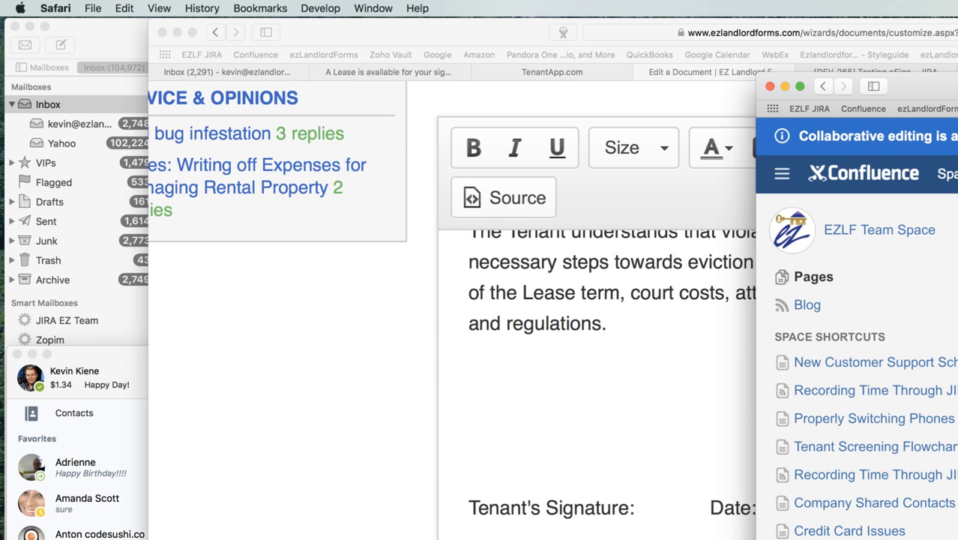
Step: Copy the Tenant 1 signature code [sig|req|signer2 ] from the Confluence E-Sign Syntax table and paste it after "Tenant's Signature:"
key(super+c)
drag(917, 85, 957, 85)
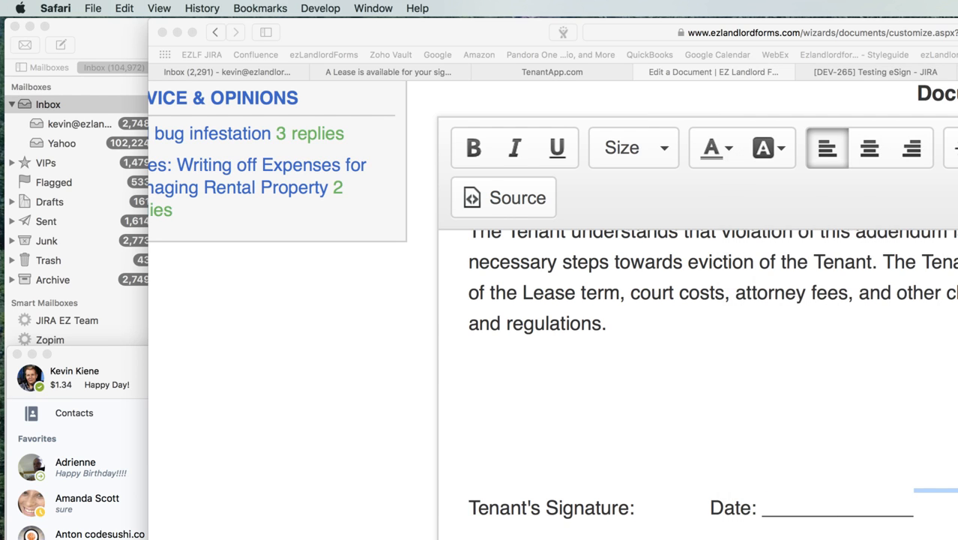
click(646, 515)
key(super+v)
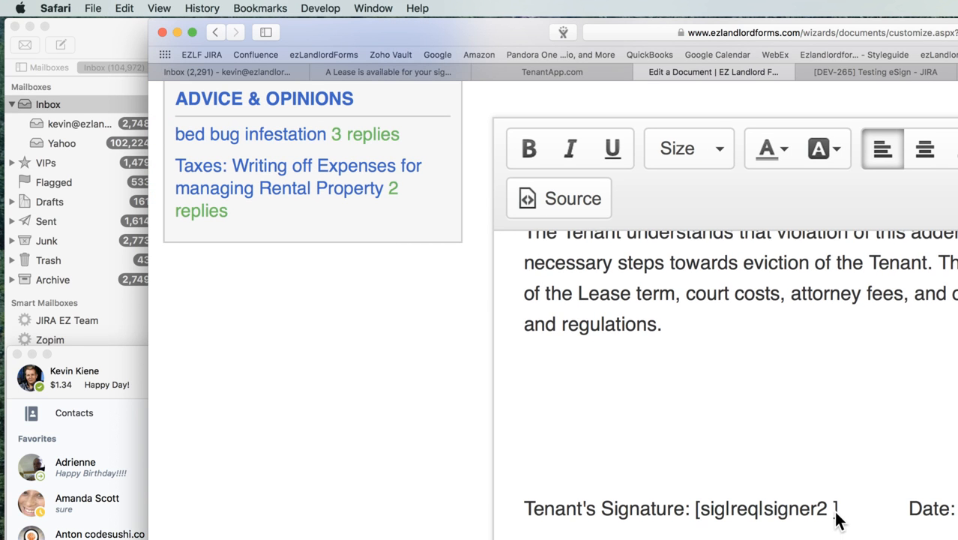
Step: Format the tenant's signature code as size 8, white and underlined, and extend the underline beyond it
drag(839, 515, 697, 527)
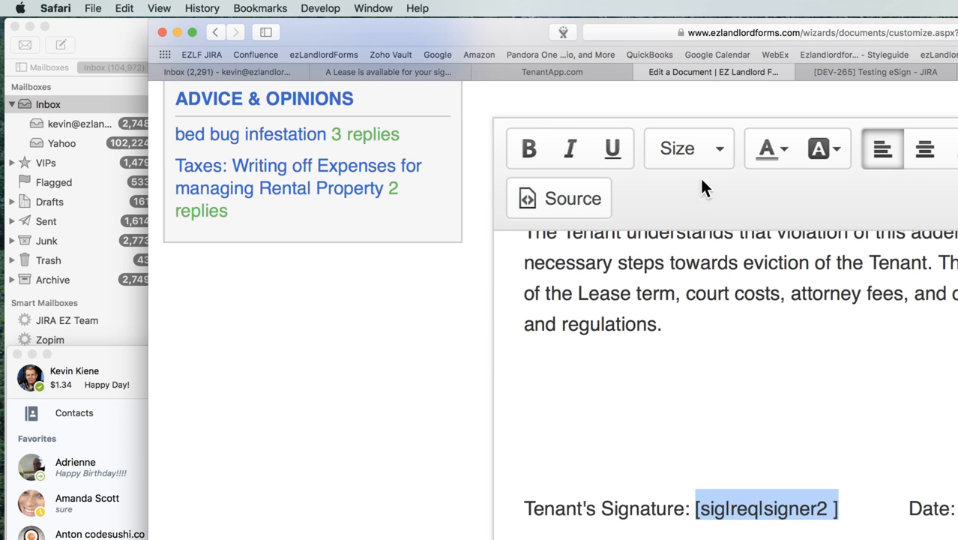
click(692, 146)
click(666, 213)
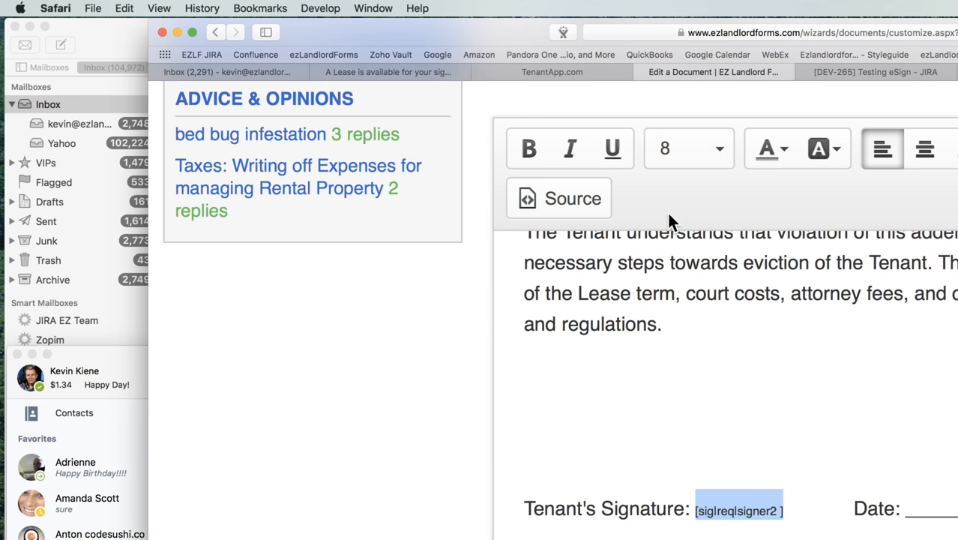
click(777, 154)
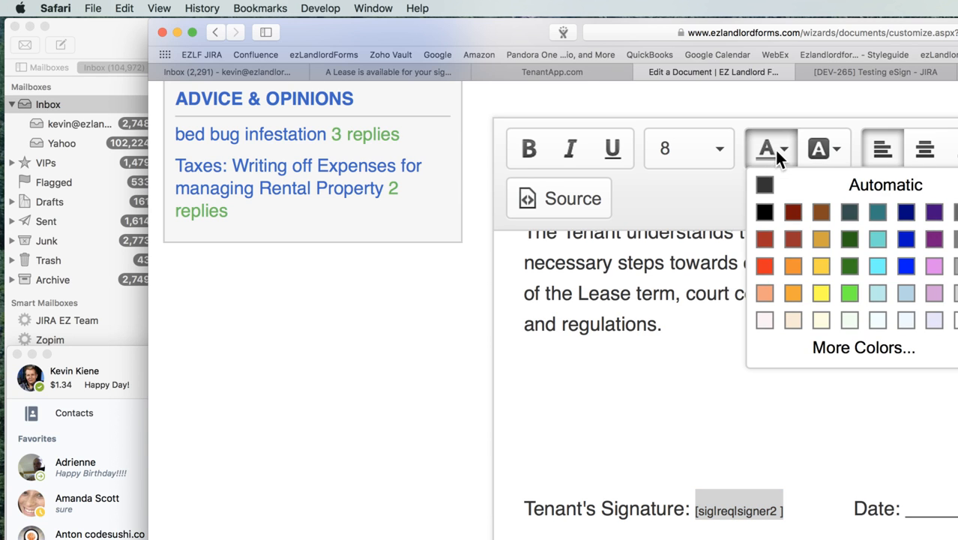
click(946, 320)
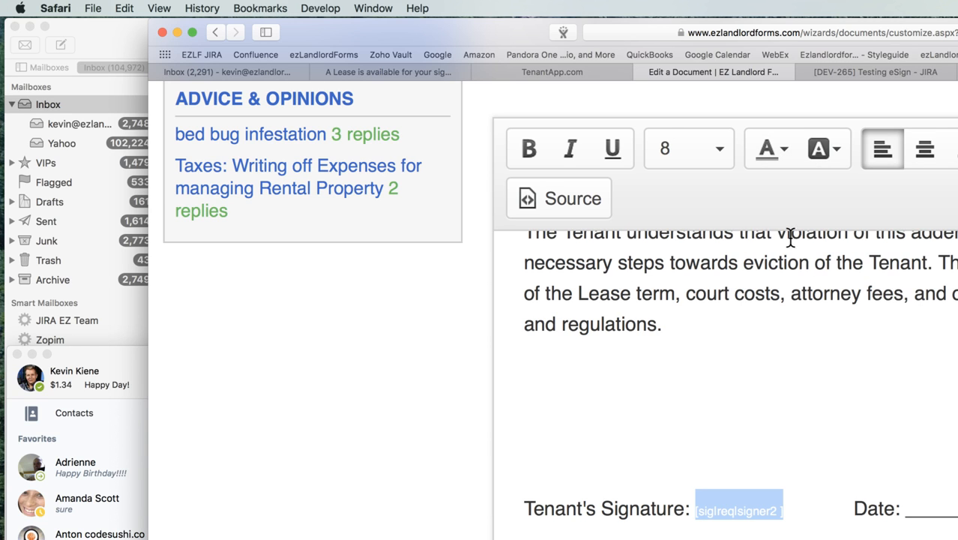
click(613, 157)
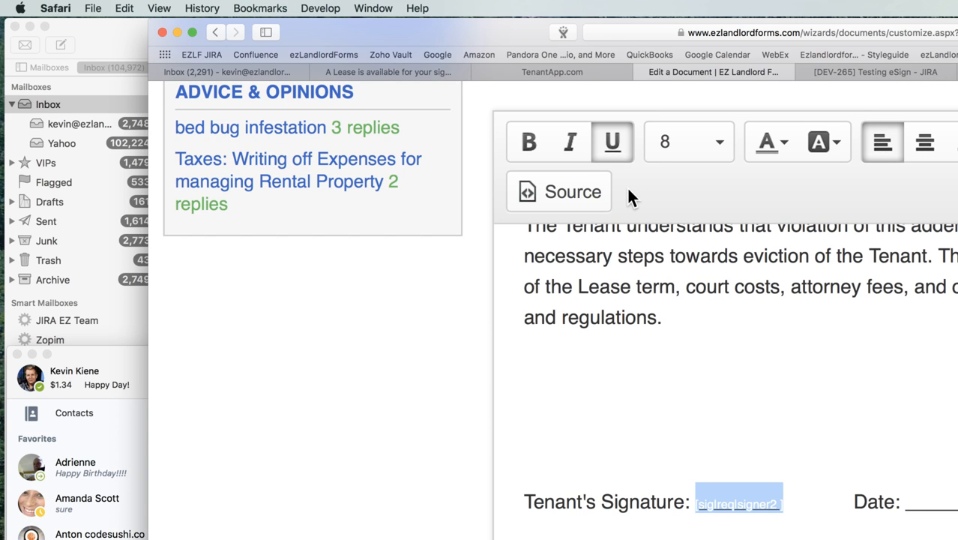
key(Right)
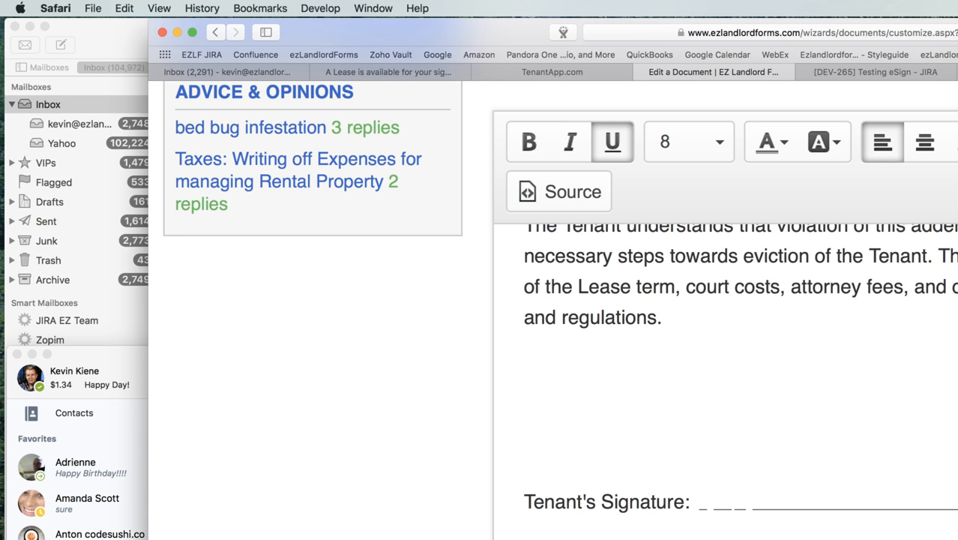
Step: Consult the Tenant 1 entries of the E-Sign Syntax table in Confluence, and return to the signature line in the editor
click(952, 501)
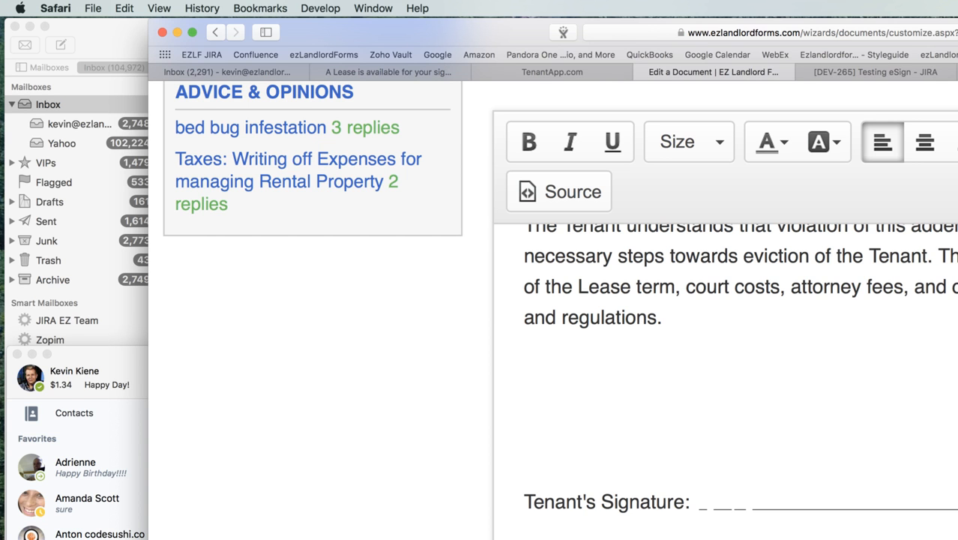
drag(957, 60, 716, 66)
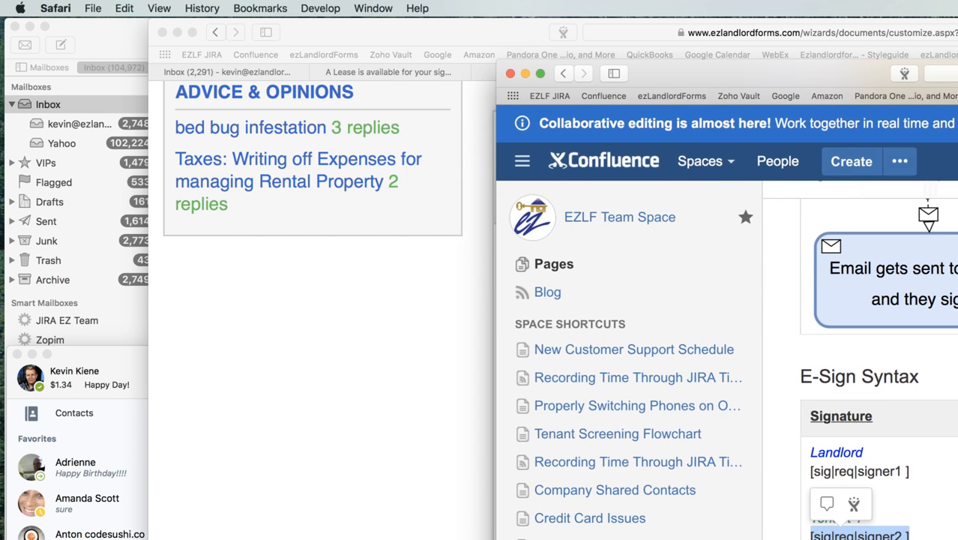
click(912, 536)
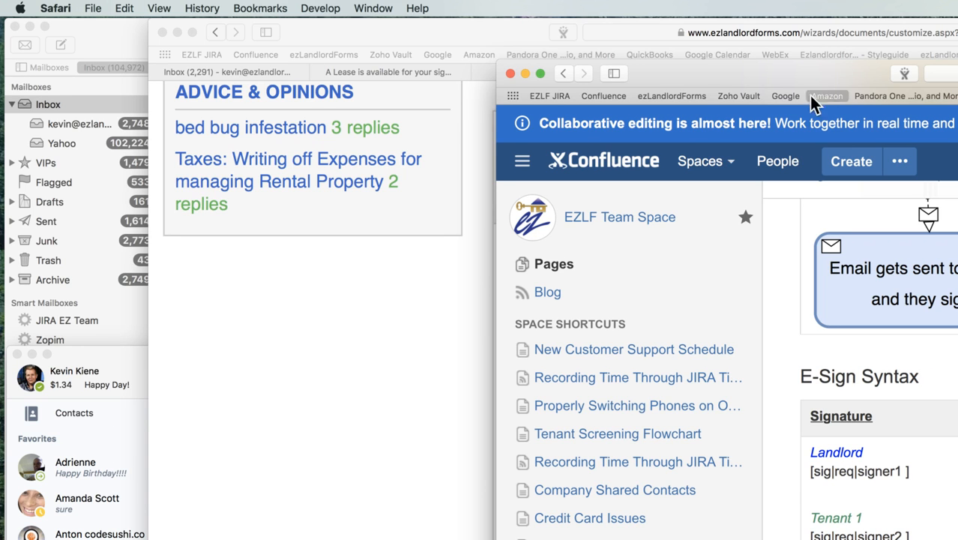
drag(734, 72, 957, 71)
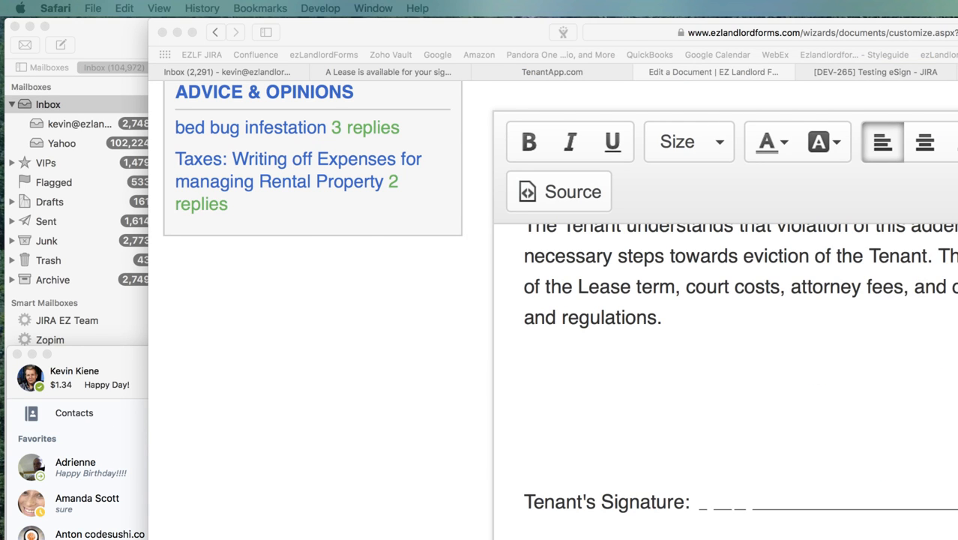
scroll(720, 323, up, 1)
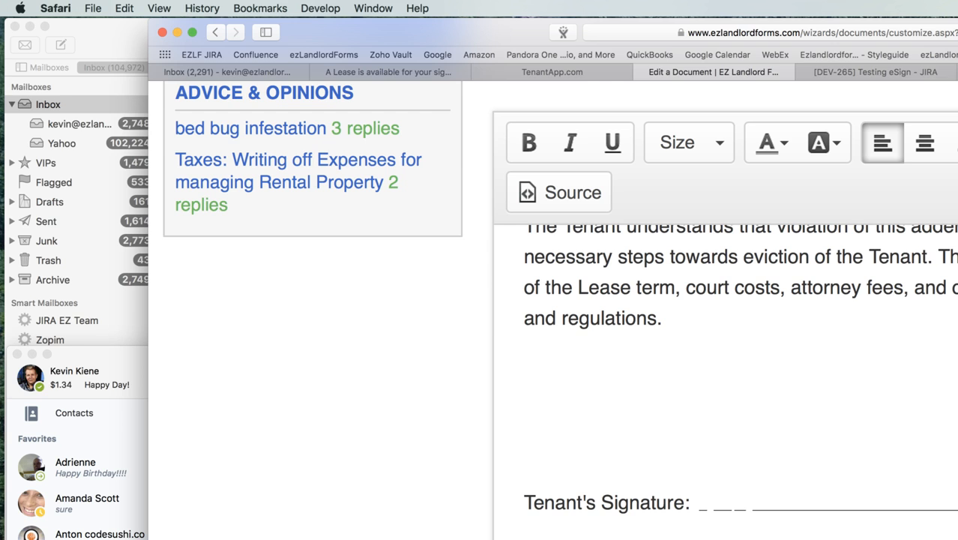
scroll(720, 323, down, 1)
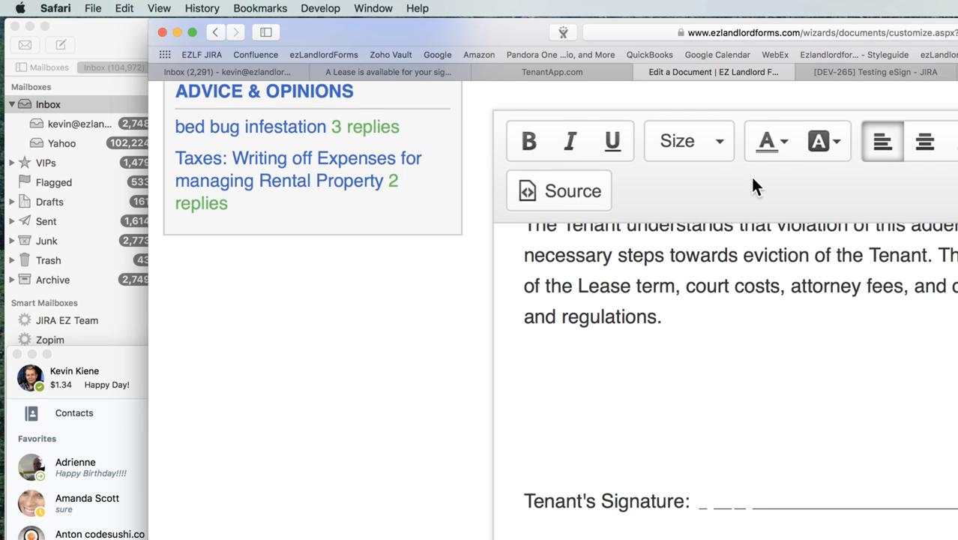
Step: Format the next e-sign text on the tenant's signature line as size 8, white and underlined
click(688, 140)
click(678, 215)
scroll(750, 161, down, 1)
click(761, 142)
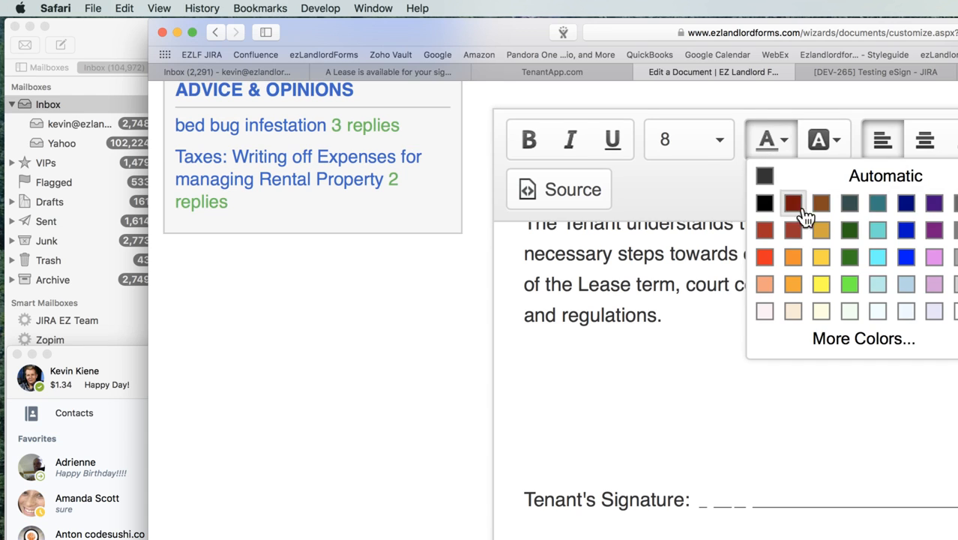
click(952, 315)
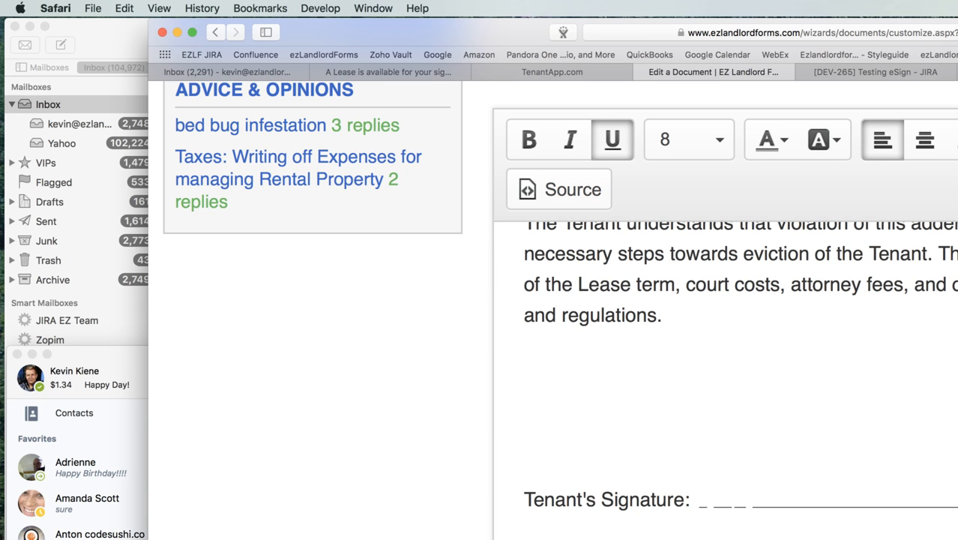
click(951, 409)
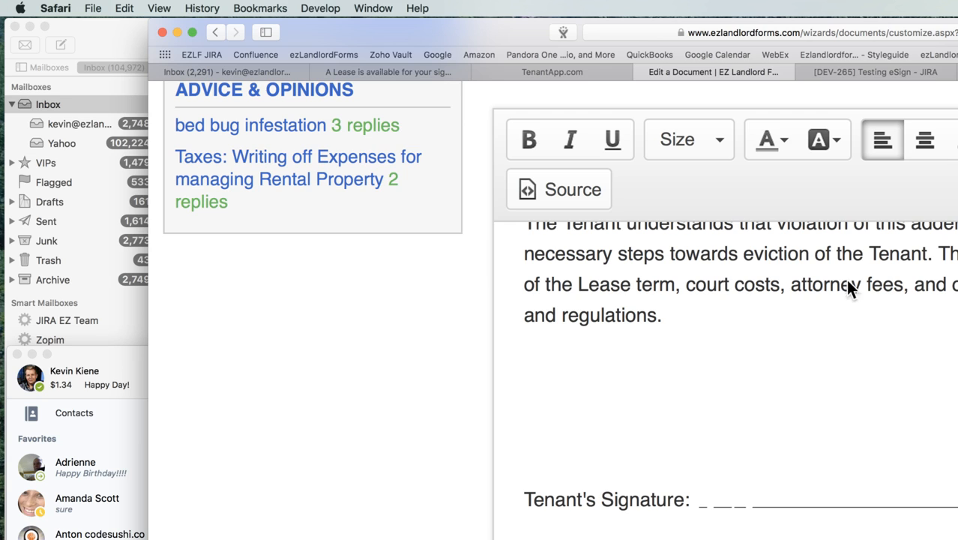
Step: Continue formatting the tenant's signature line, applying size 8 and underline to the next e-sign text and size 8 farther along the line
click(693, 142)
click(685, 226)
click(613, 142)
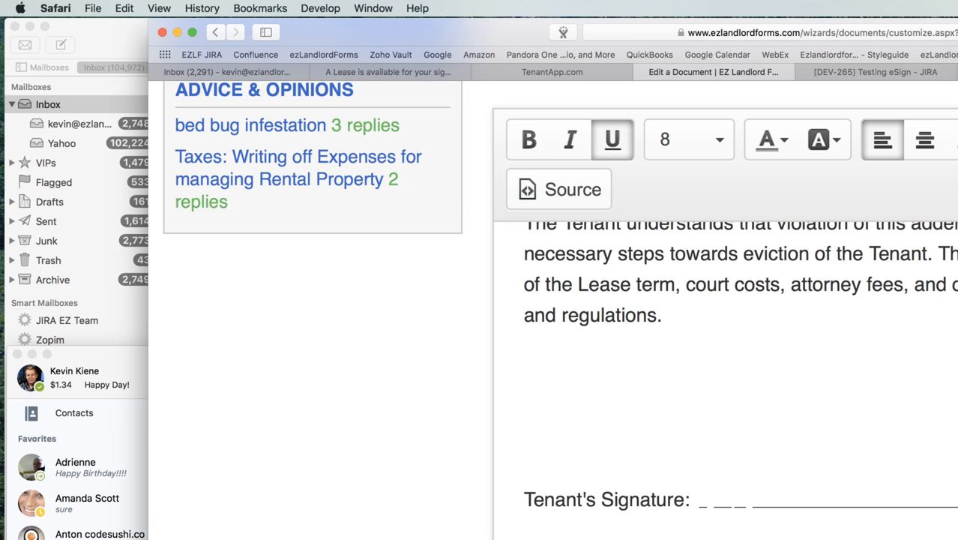
click(953, 500)
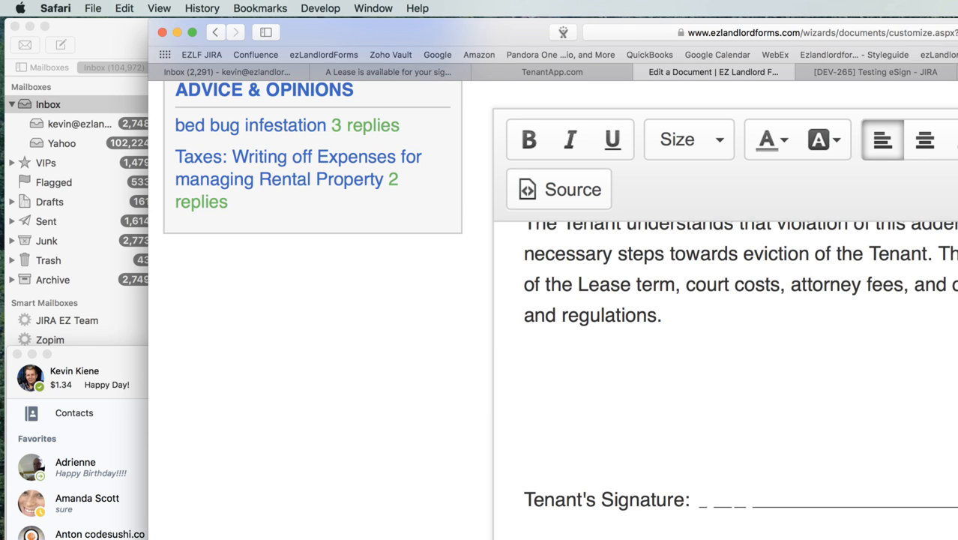
click(702, 135)
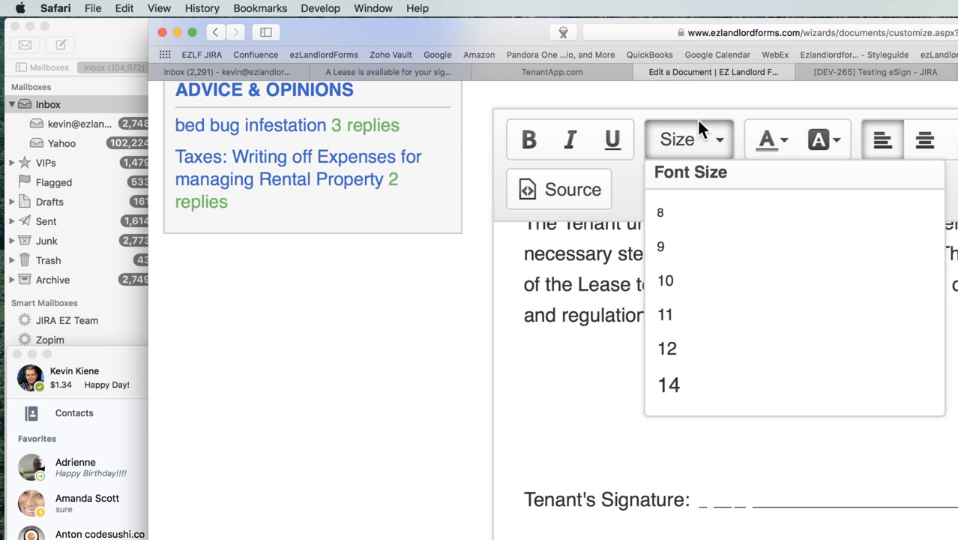
click(662, 203)
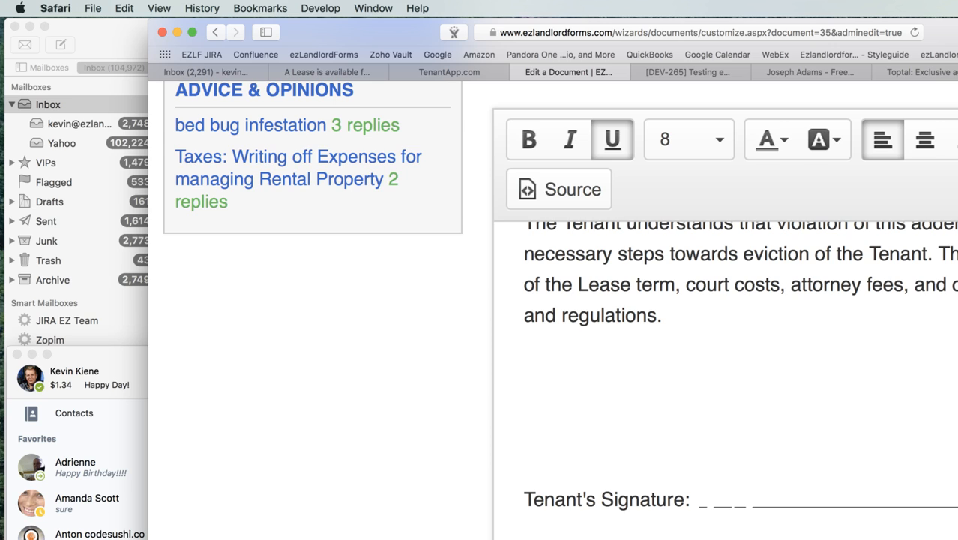
Step: Set the font size of the remaining e-sign text on the tenant's signature line to 8
key(Up)
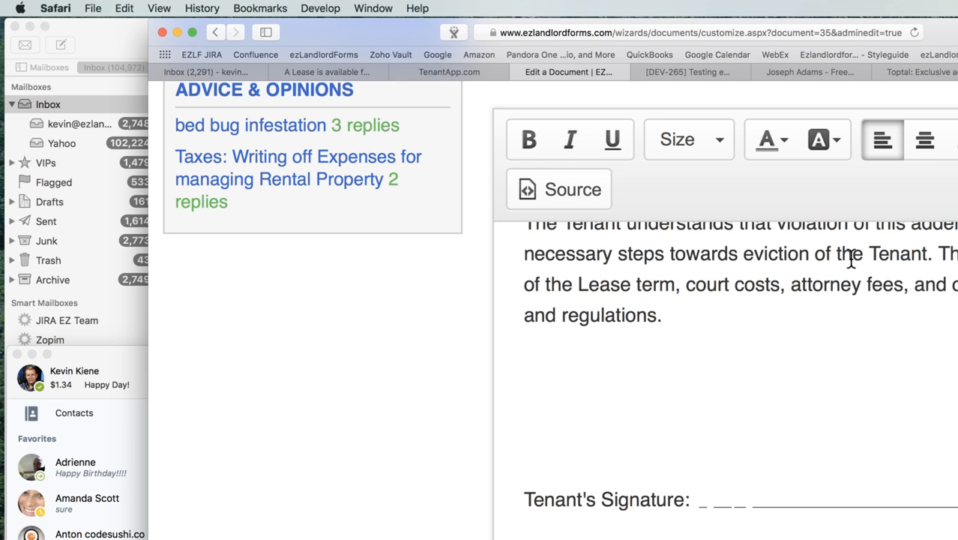
click(713, 133)
click(686, 216)
click(700, 146)
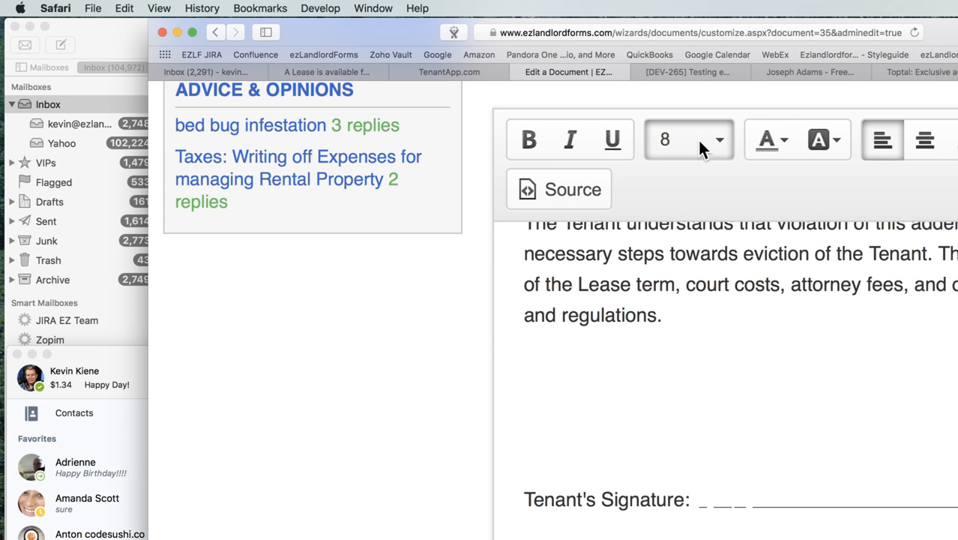
click(701, 147)
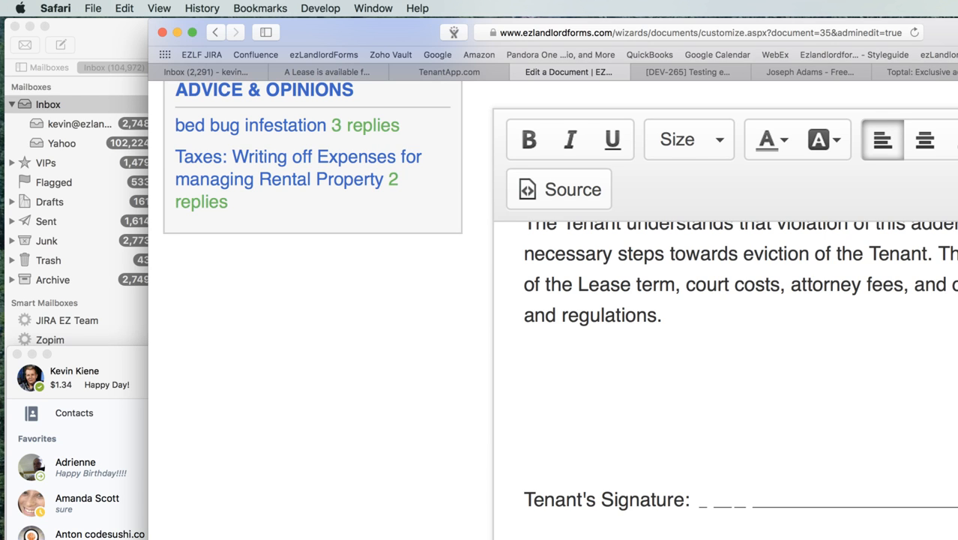
click(701, 147)
click(677, 215)
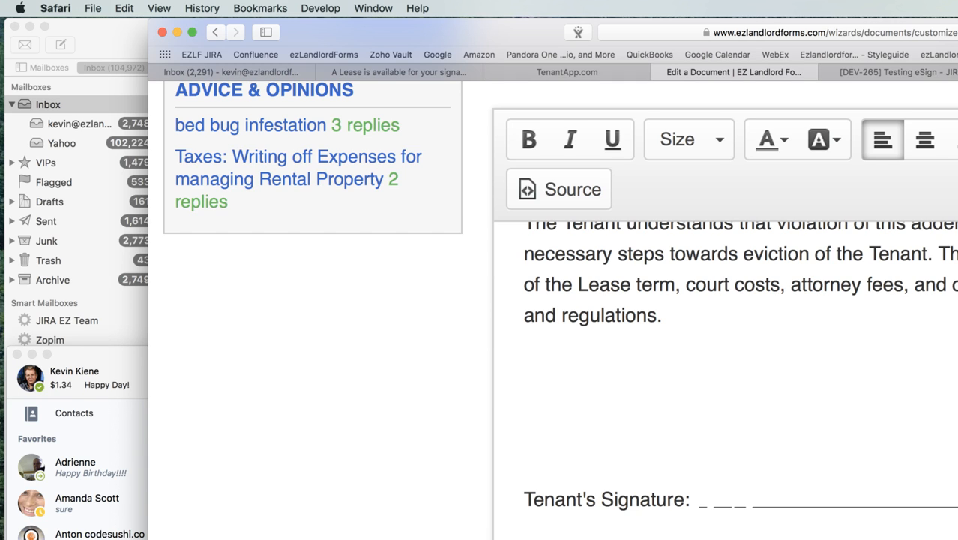
Step: Select the first listed rental unit in the Document Builder Wizard for the Zero Tolerance for Criminal Activity document
scroll(740, 381, up, 1)
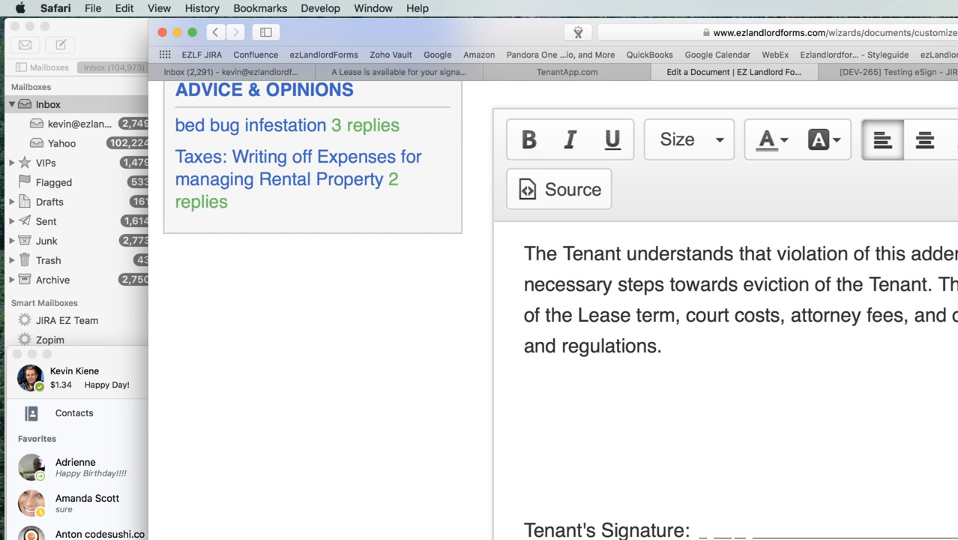
key(super+0)
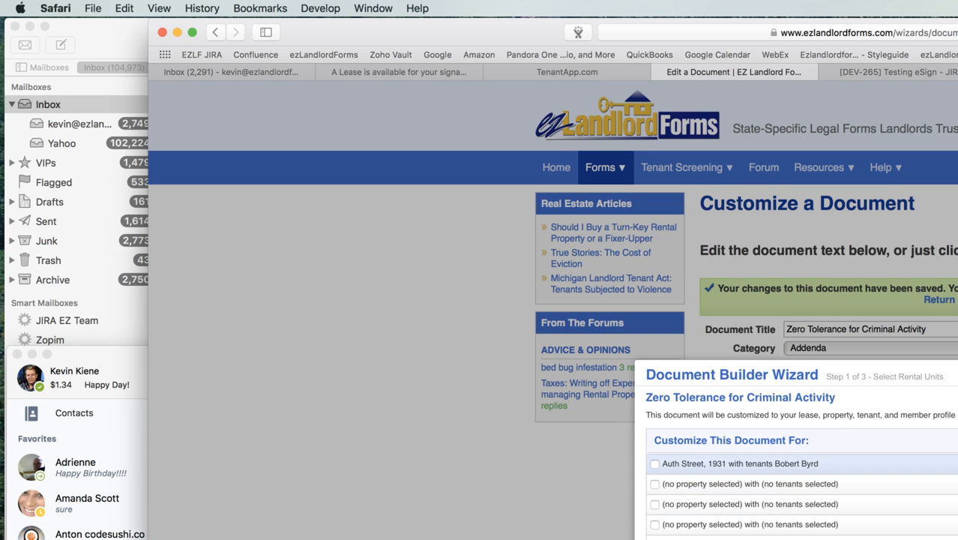
click(655, 464)
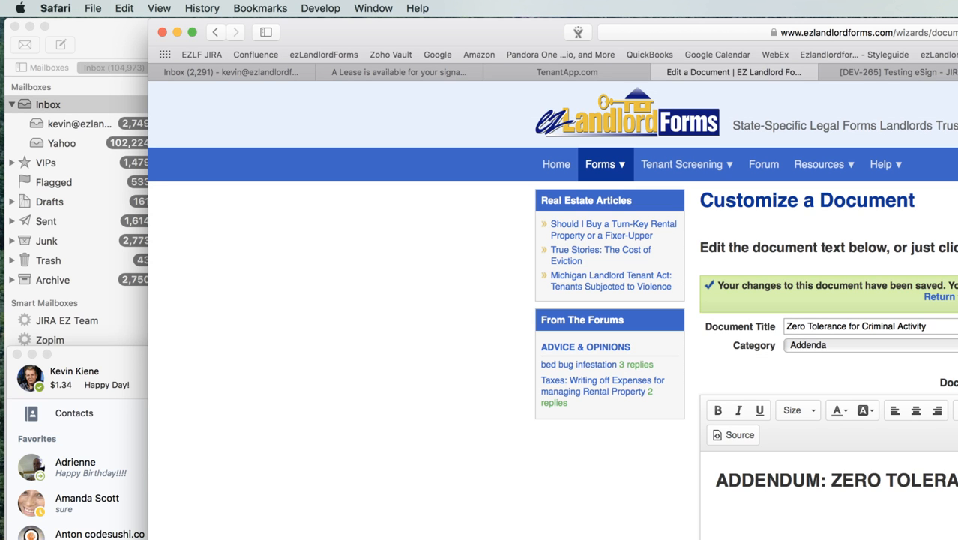
Step: Review the end of the saved addendum and highlight the line after "Tenant's Signature:" to inspect its hidden e-sign codes
scroll(829, 480, down, 1)
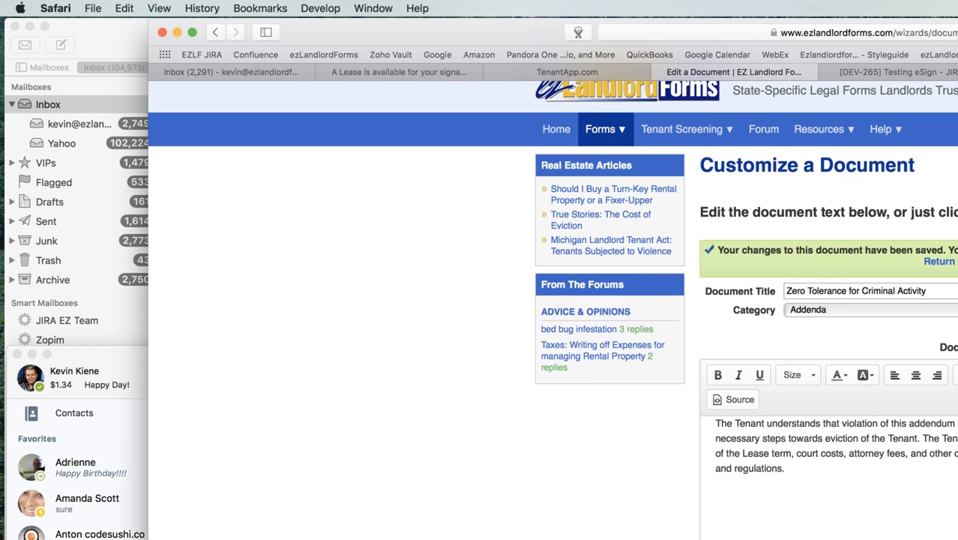
scroll(900, 450, up, 5)
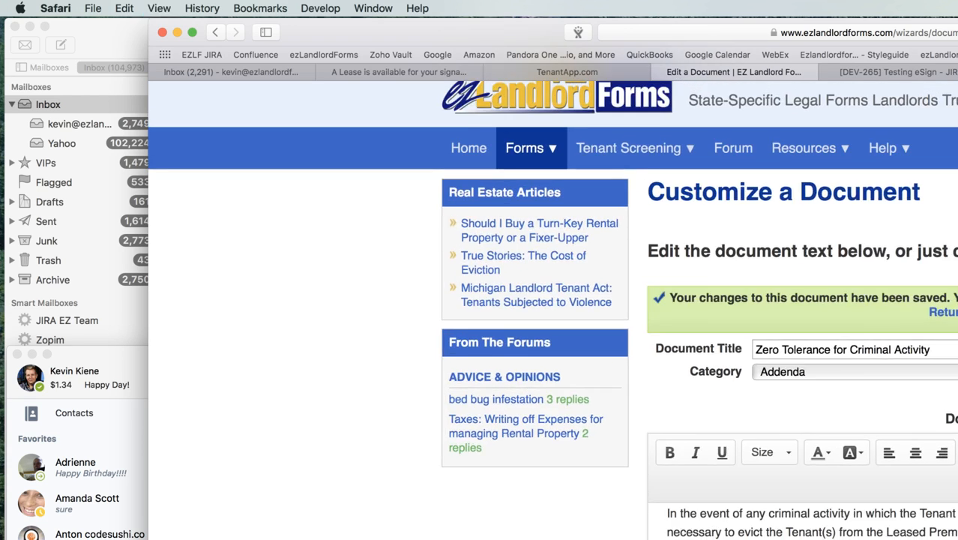
scroll(553, 300, down, 10)
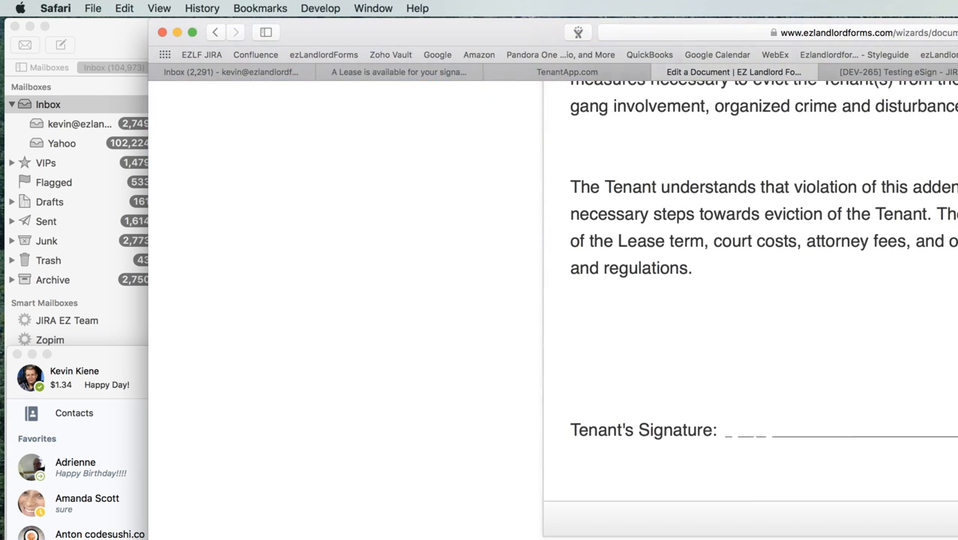
scroll(750, 315, up, 6)
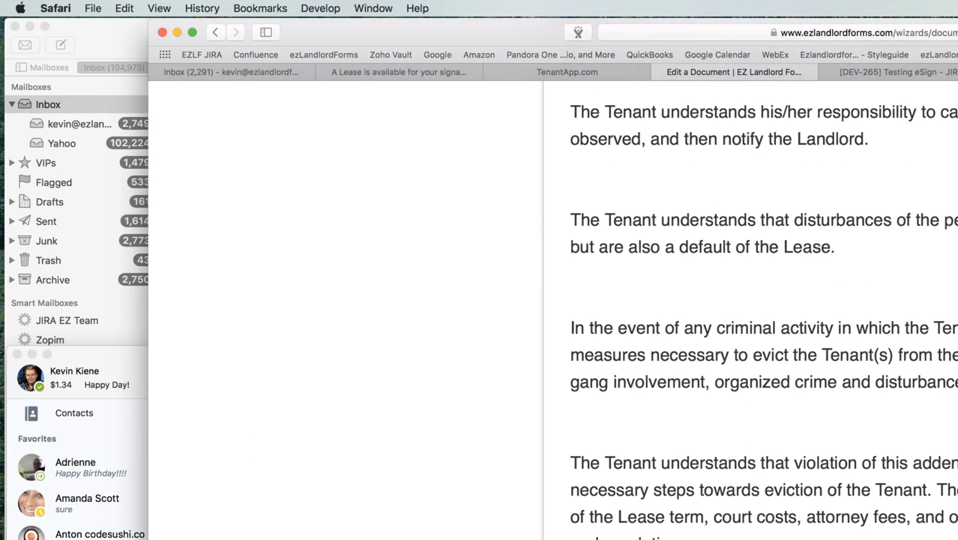
scroll(750, 397, down, 8)
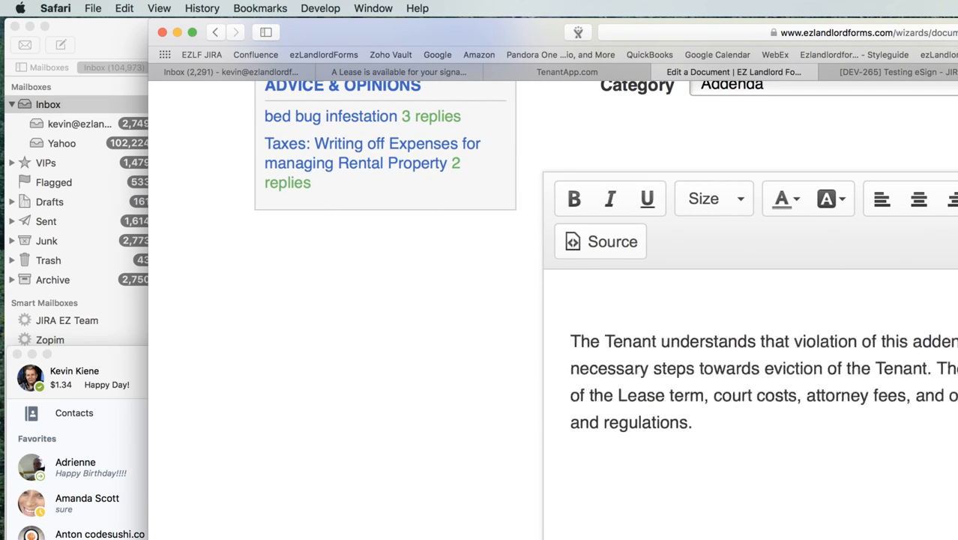
click(952, 513)
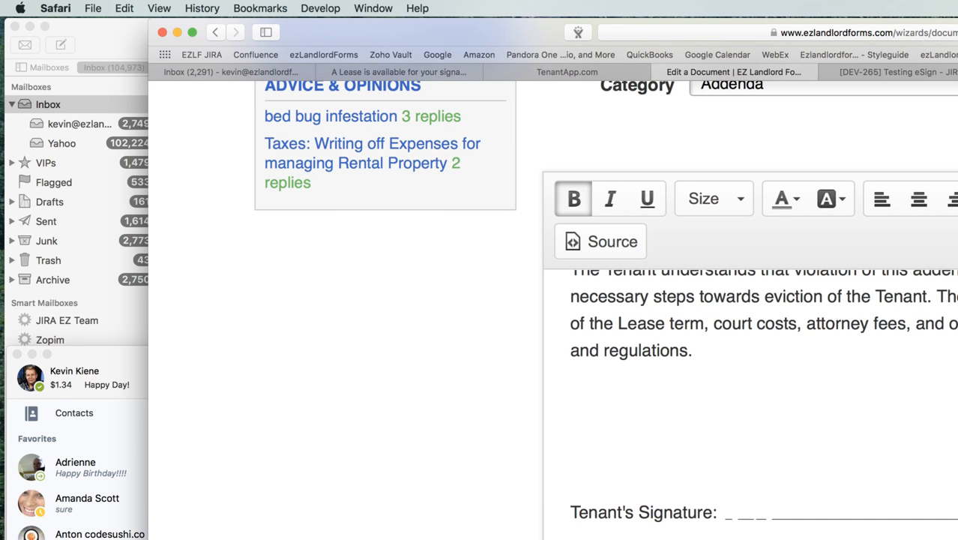
drag(729, 516, 718, 514)
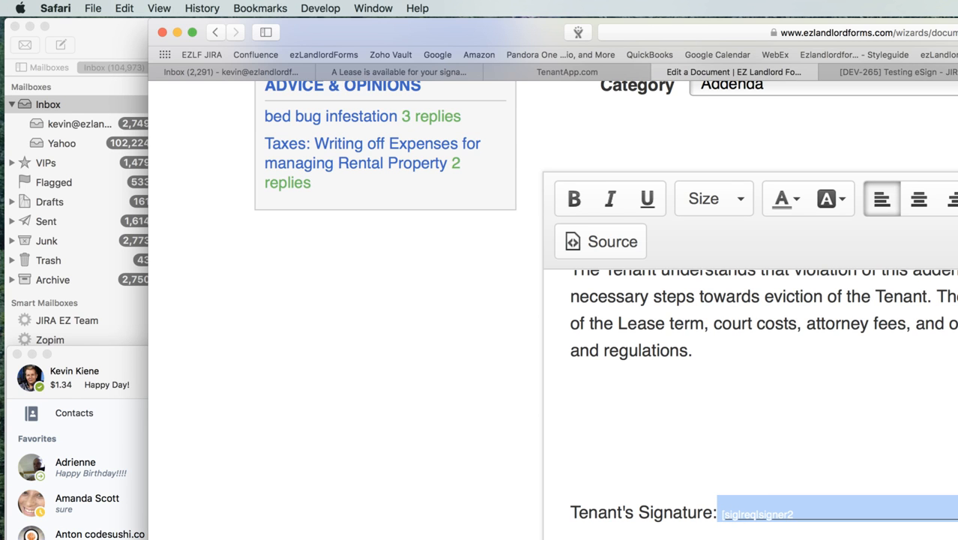
key(super+minus)
key(super+plus)
key(super+plus)
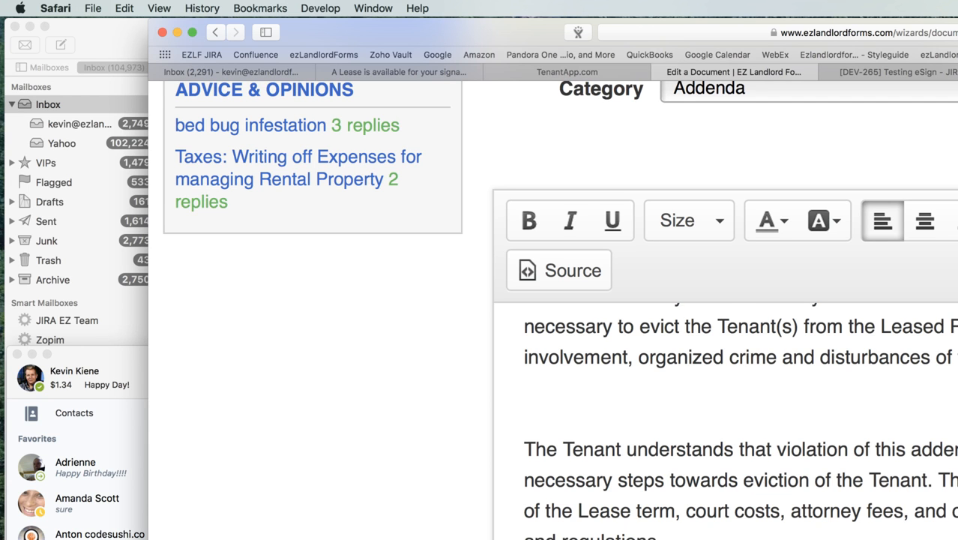
scroll(726, 420, up, 1)
scroll(726, 420, down, 4)
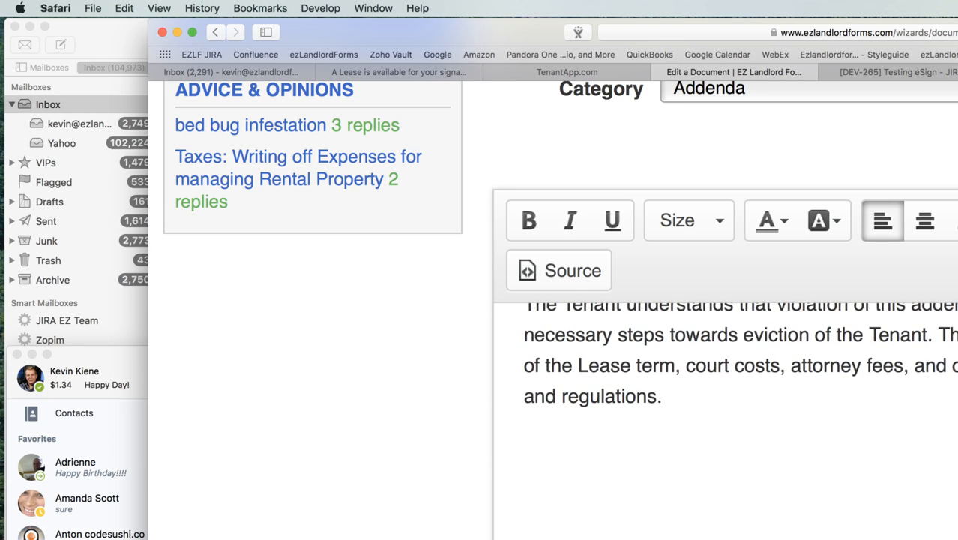